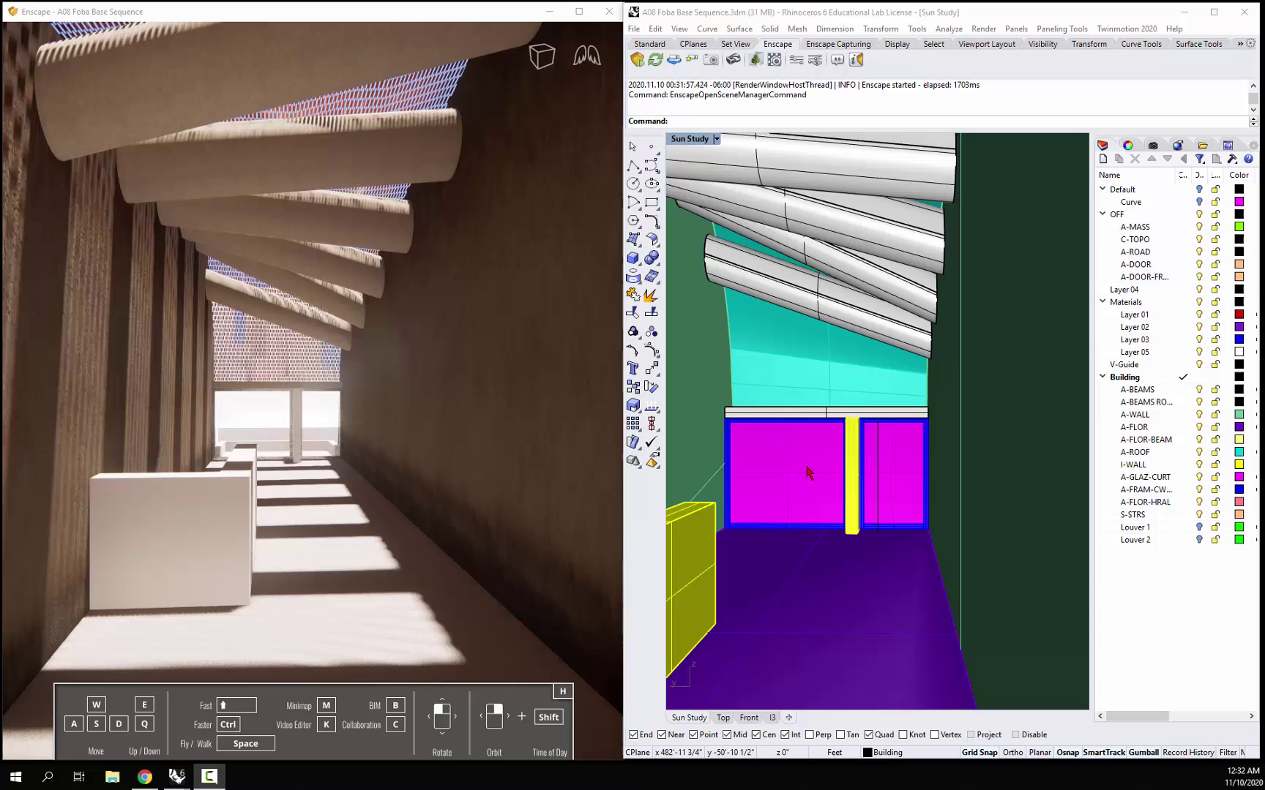
Open Materials with the 'Mate' command, add a new Enscape material and name it Stairs.
scroll(812, 439, "up", 10)
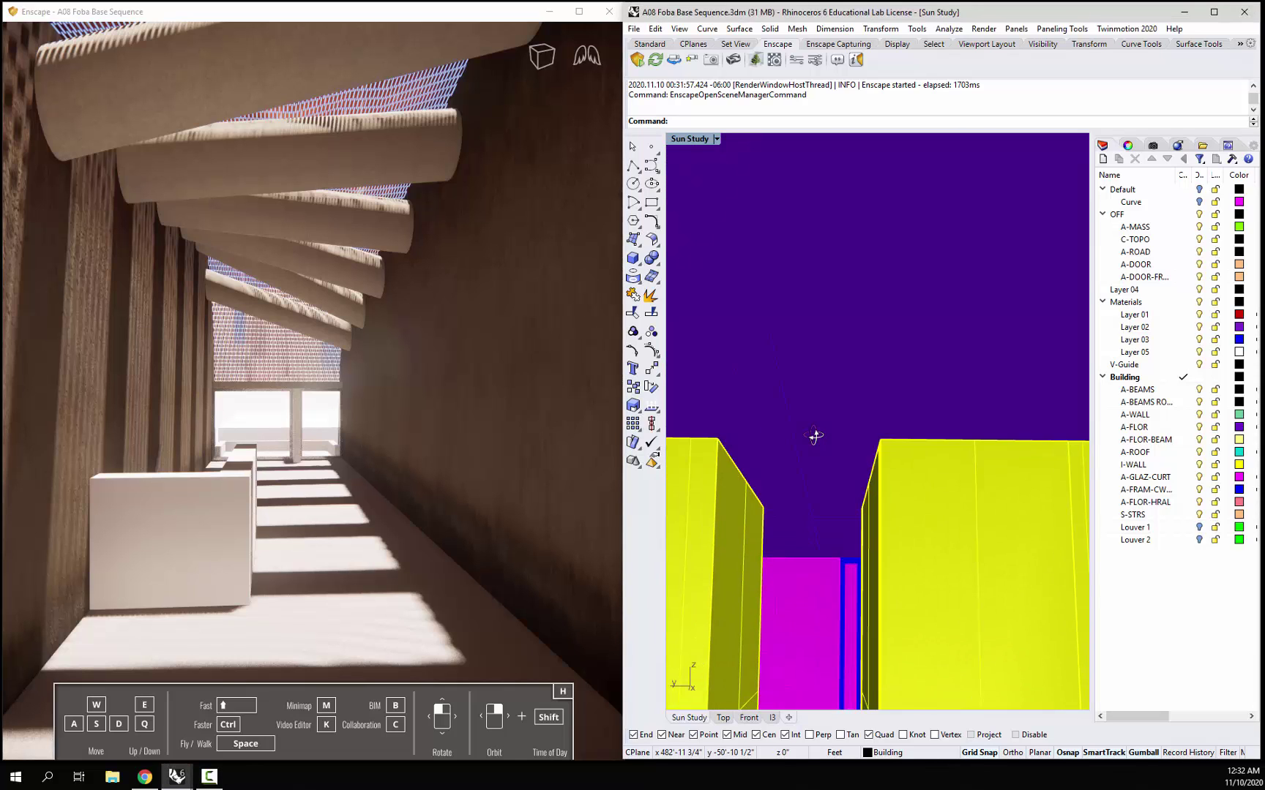
scroll(827, 428, "down", 5)
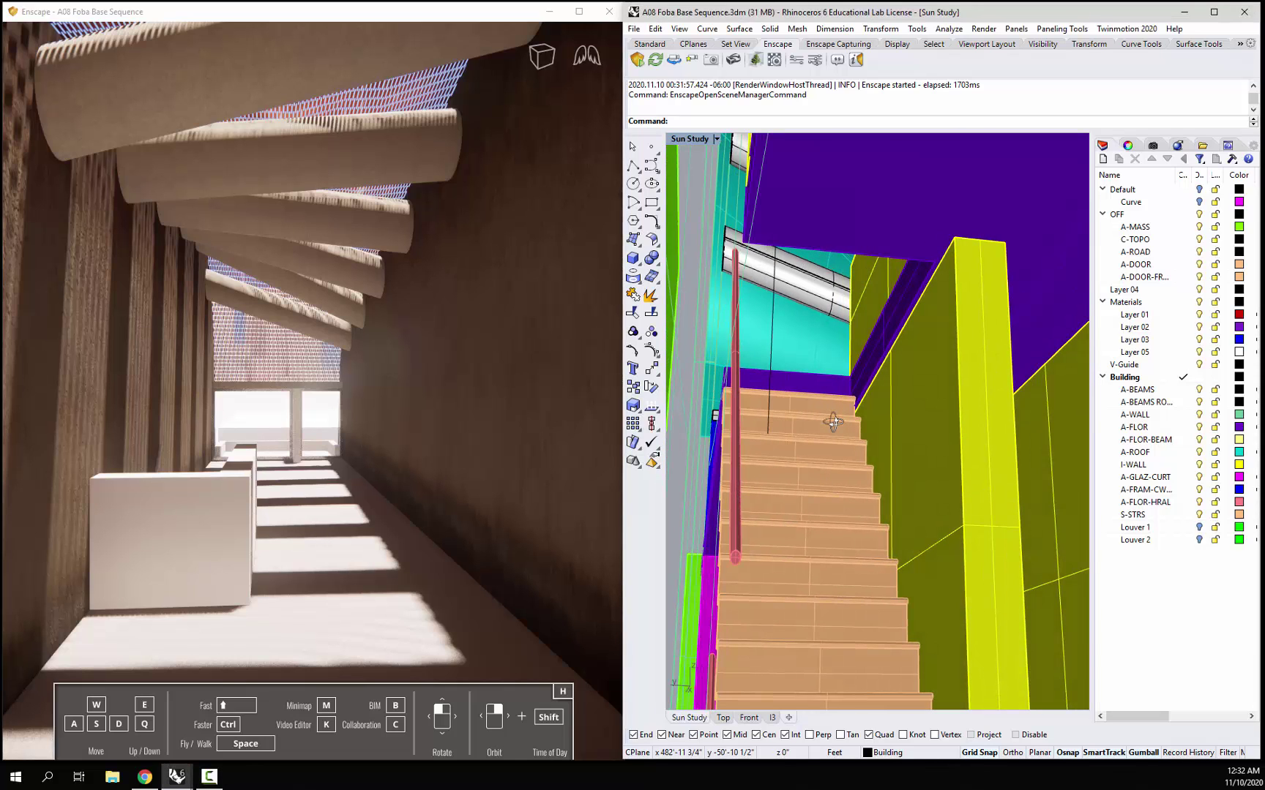
scroll(833, 422, "down", 10)
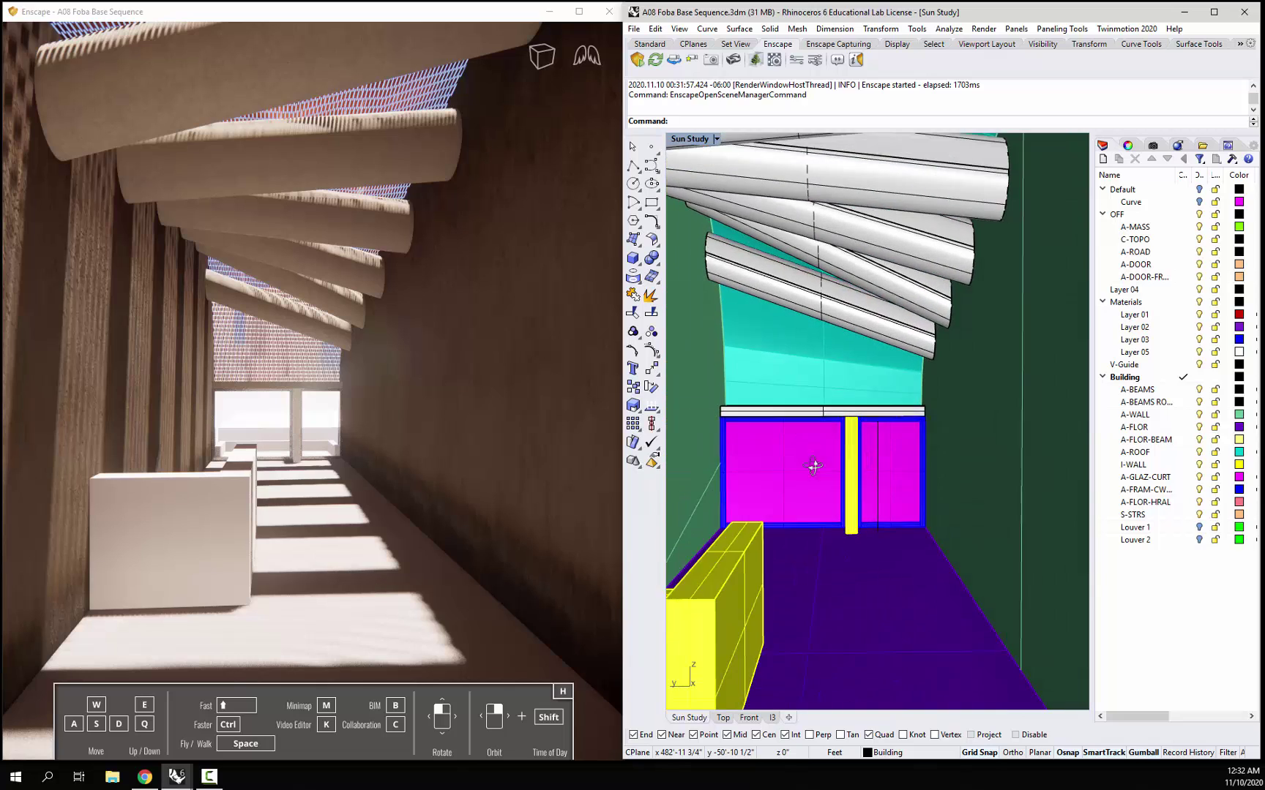
scroll(815, 466, "up", 3)
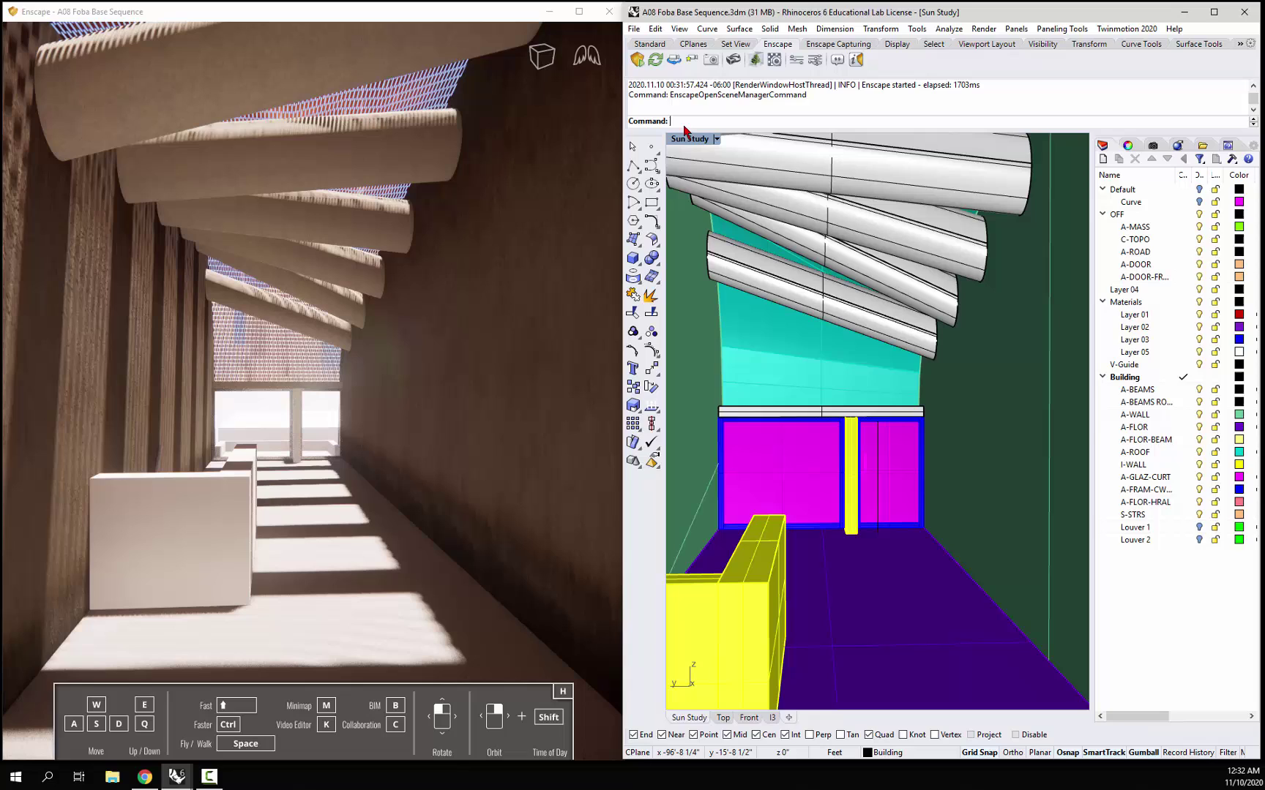
type("Mate")
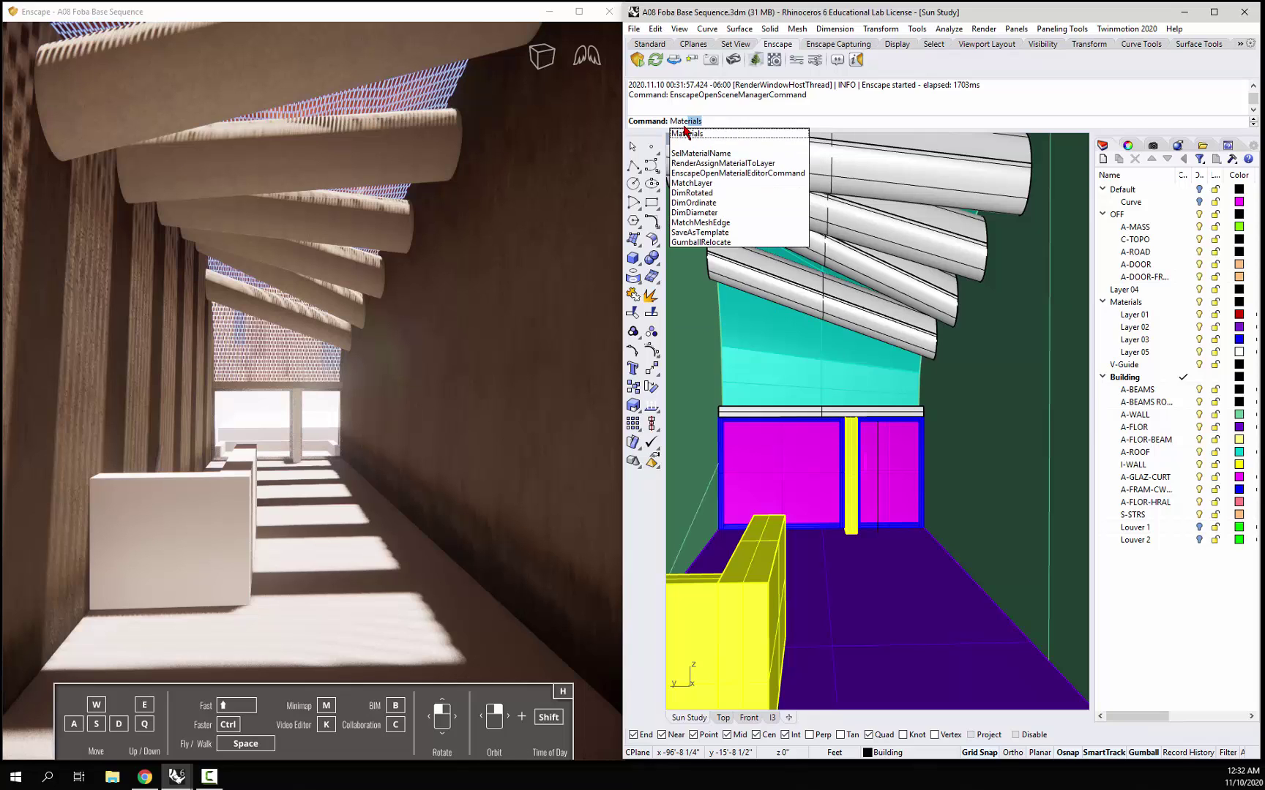
key("Return")
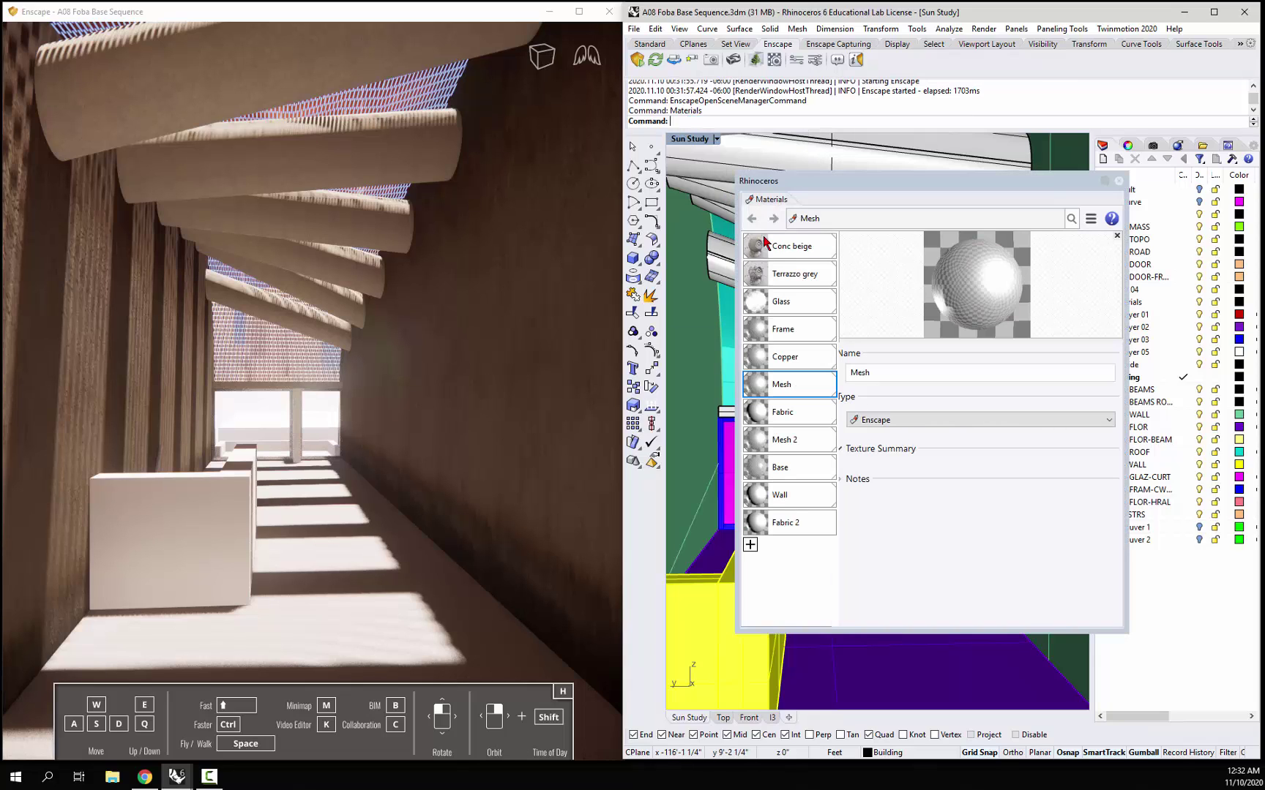
left_click(750, 545)
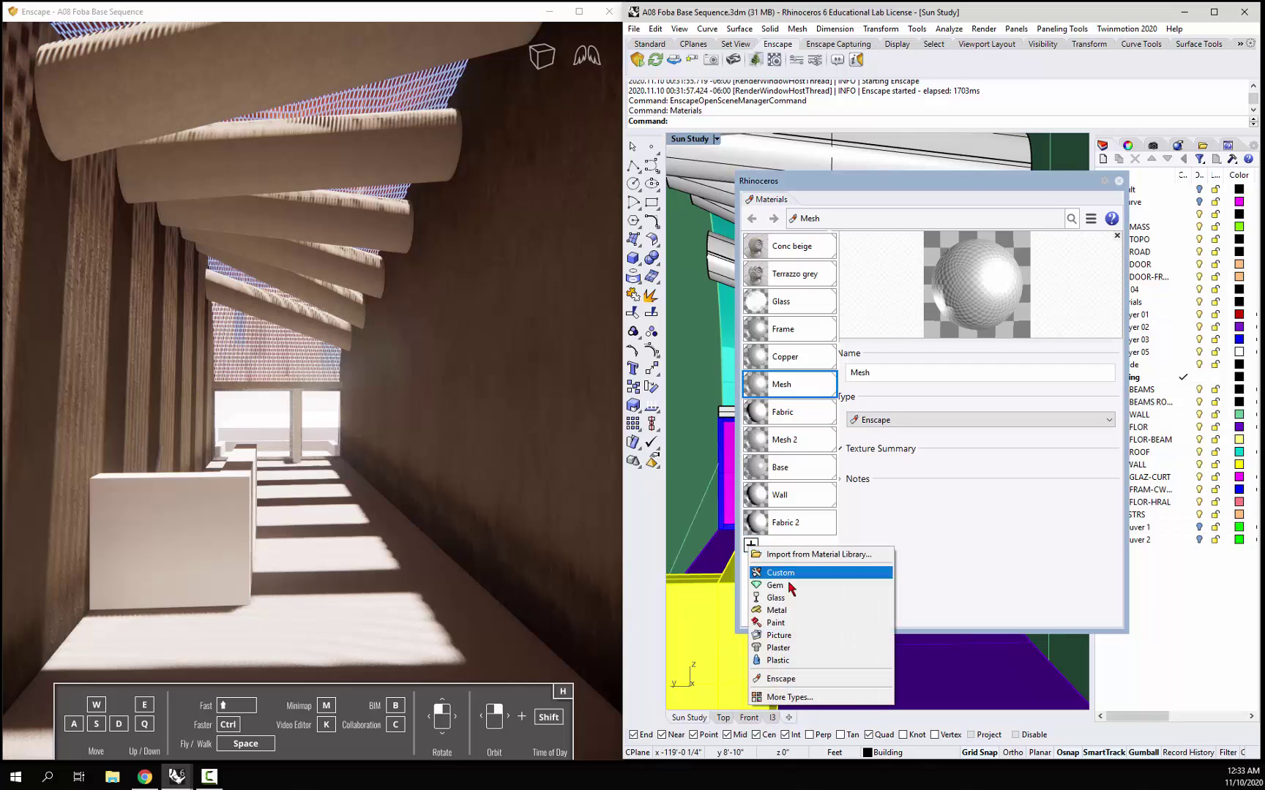
left_click(782, 679)
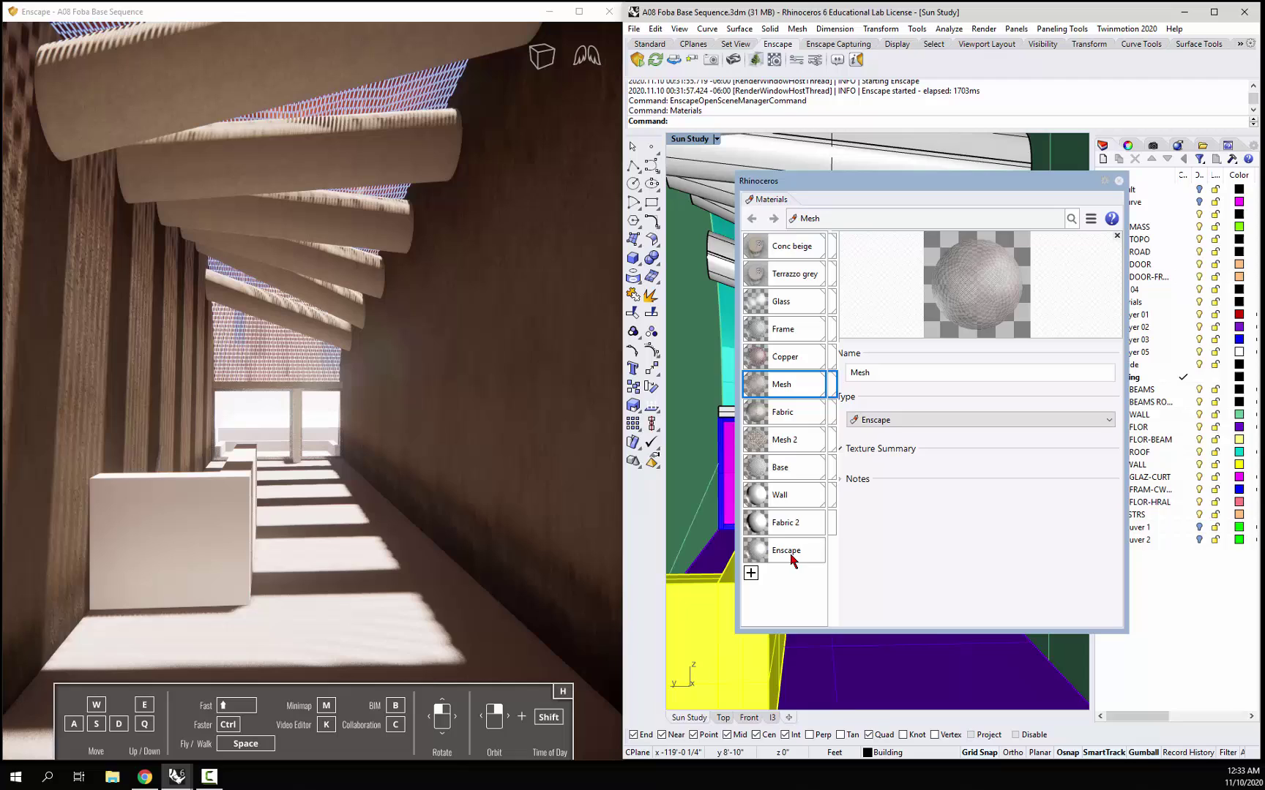
double_click(787, 550)
type("Stairs")
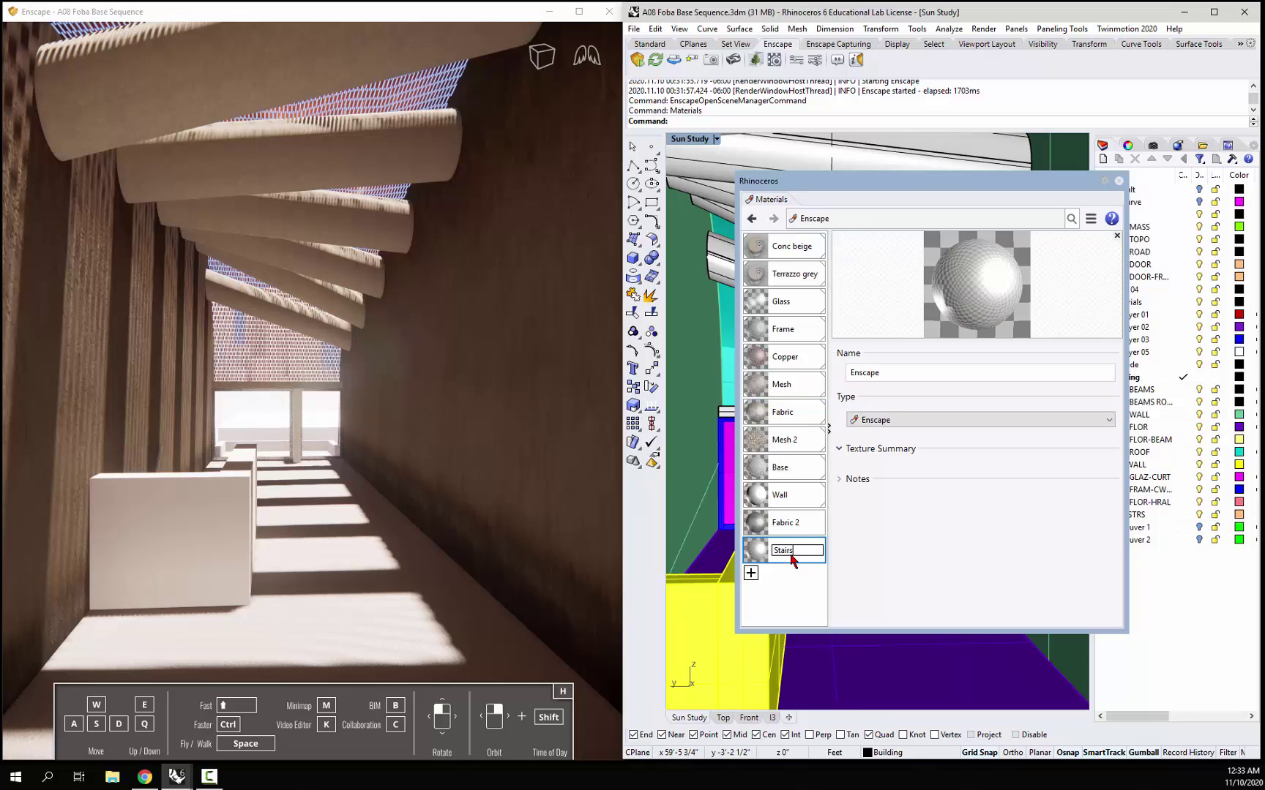
key("Return")
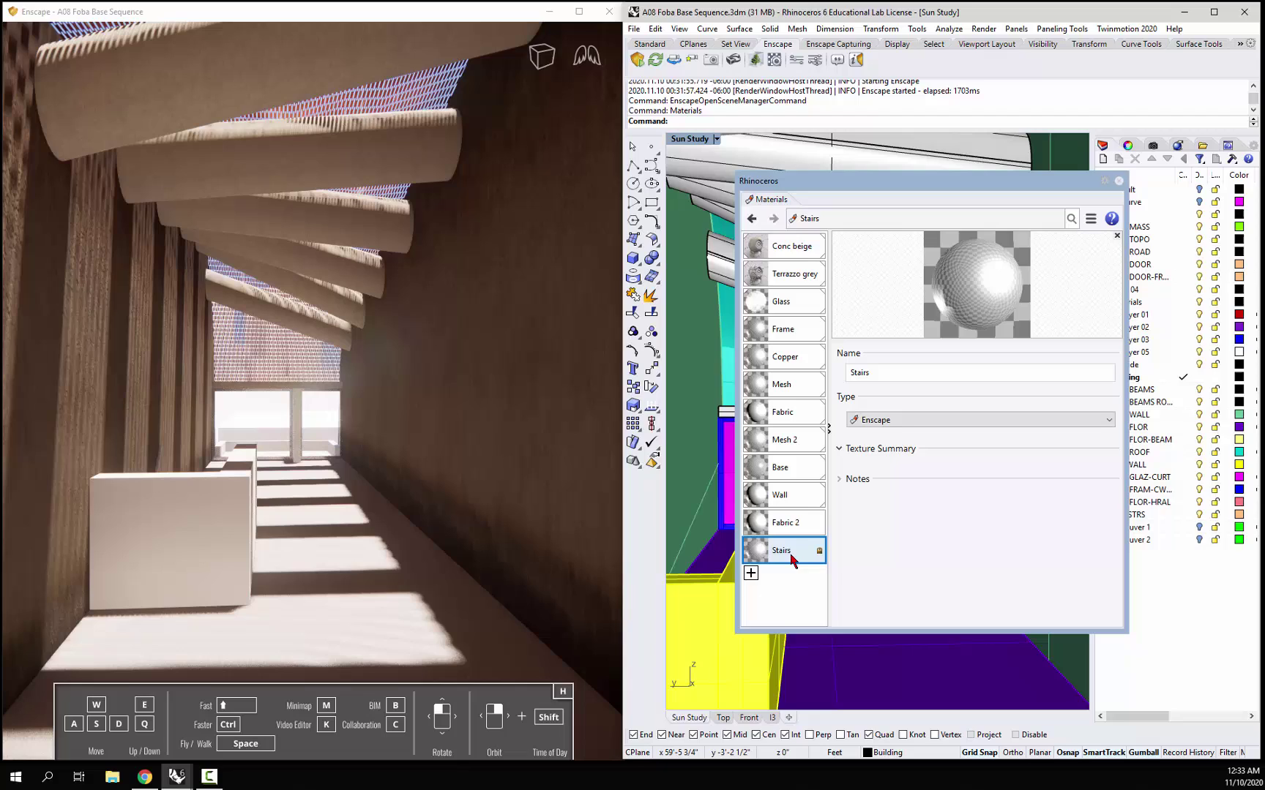
Select the S-STRS layer and set its layer material to Stairs.
left_click(1118, 181)
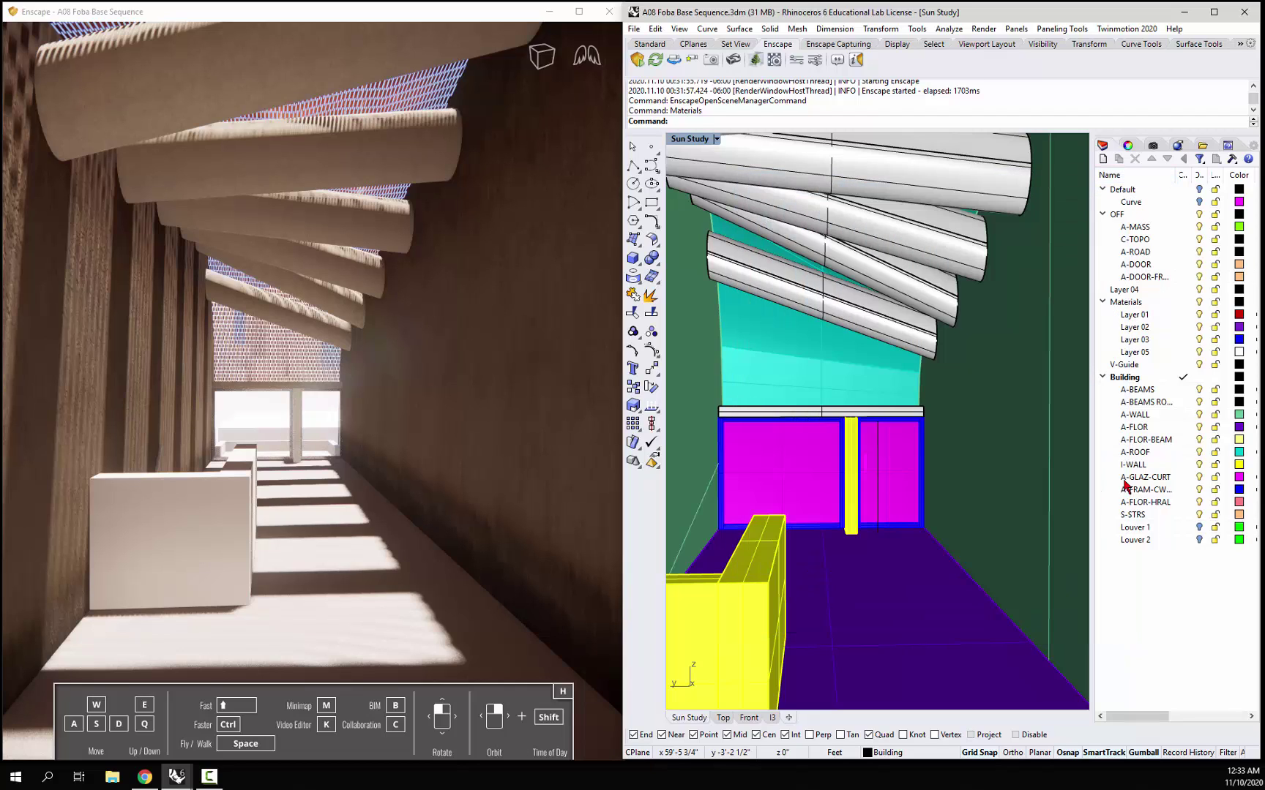
left_click(1146, 515)
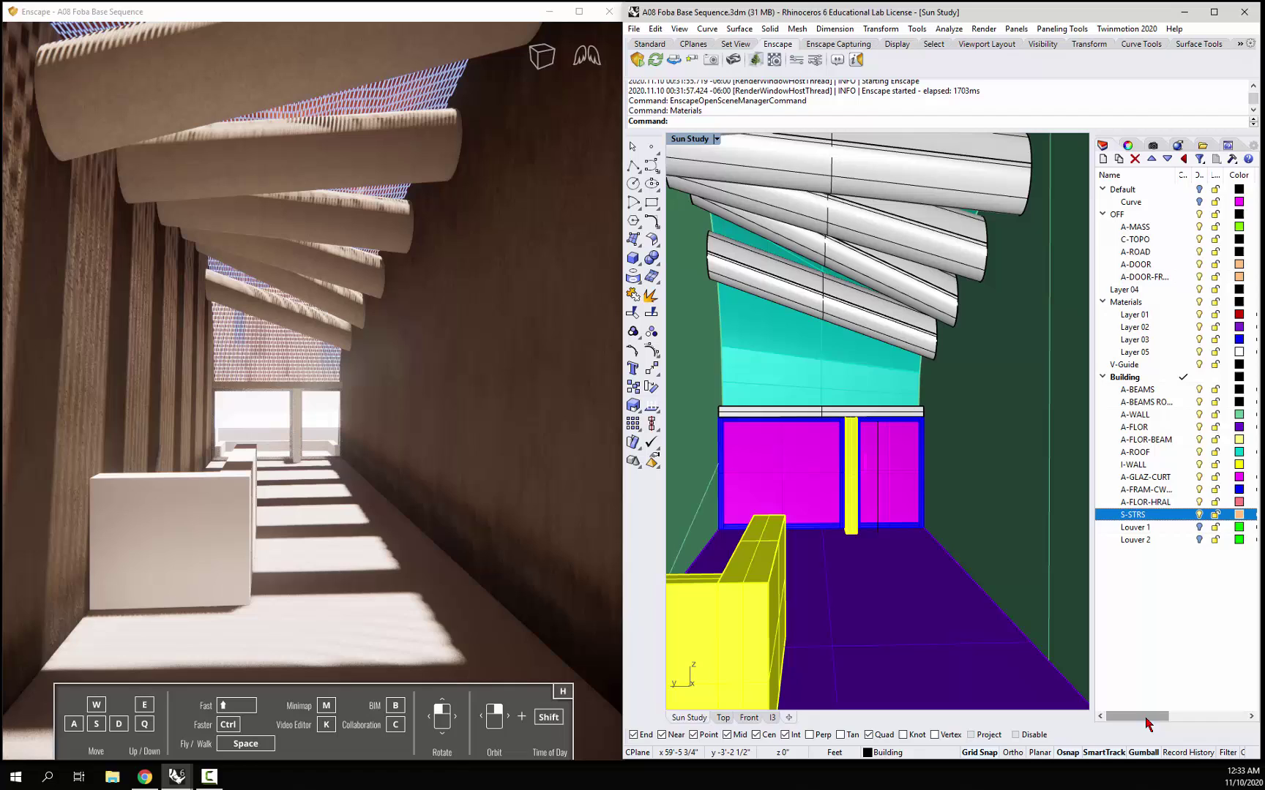
left_click_drag(1151, 716, 1177, 713)
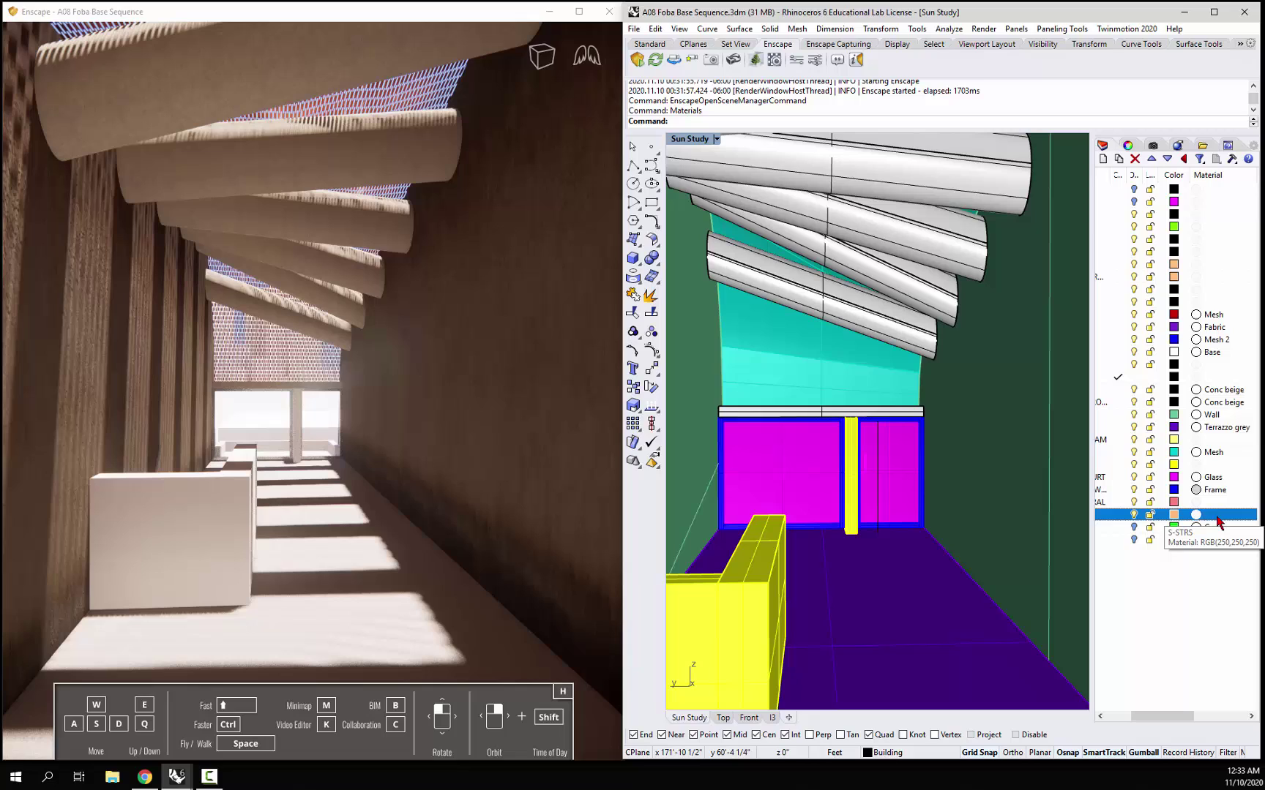
left_click(1217, 518)
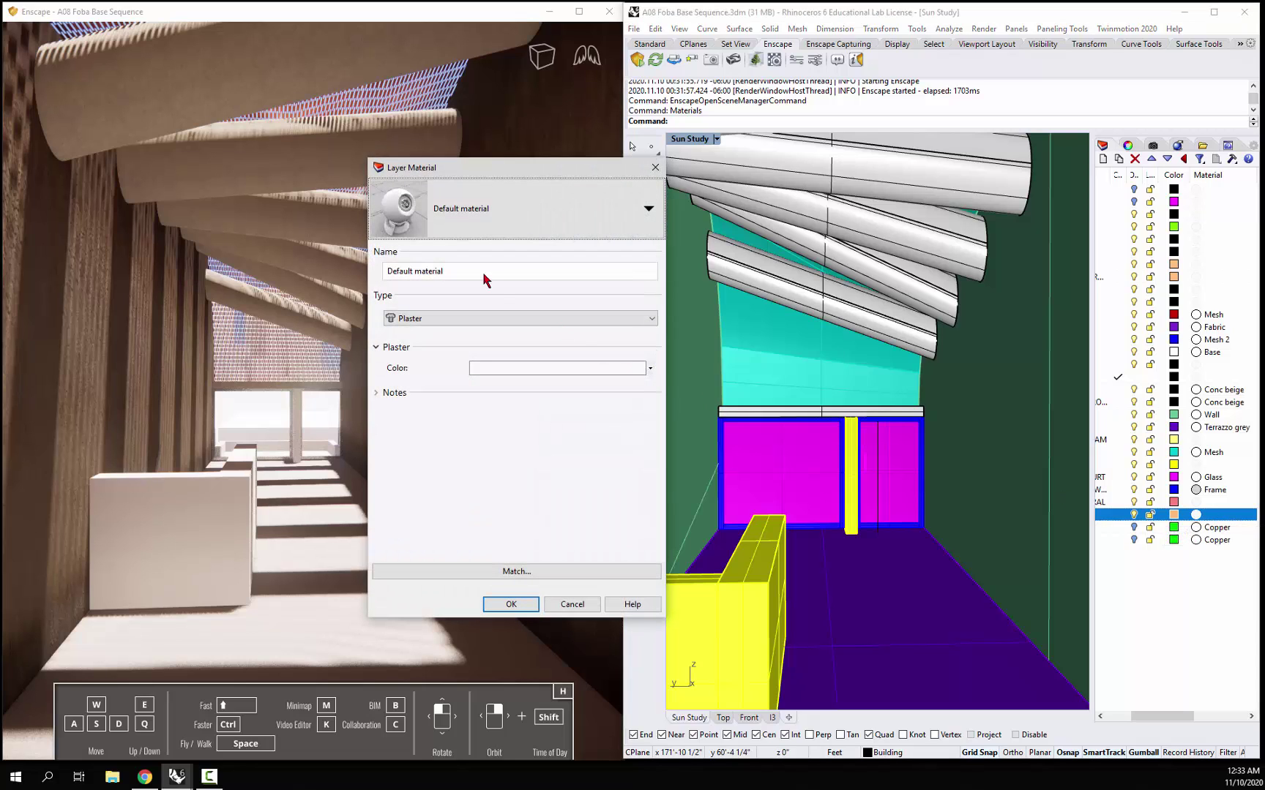
left_click(607, 223)
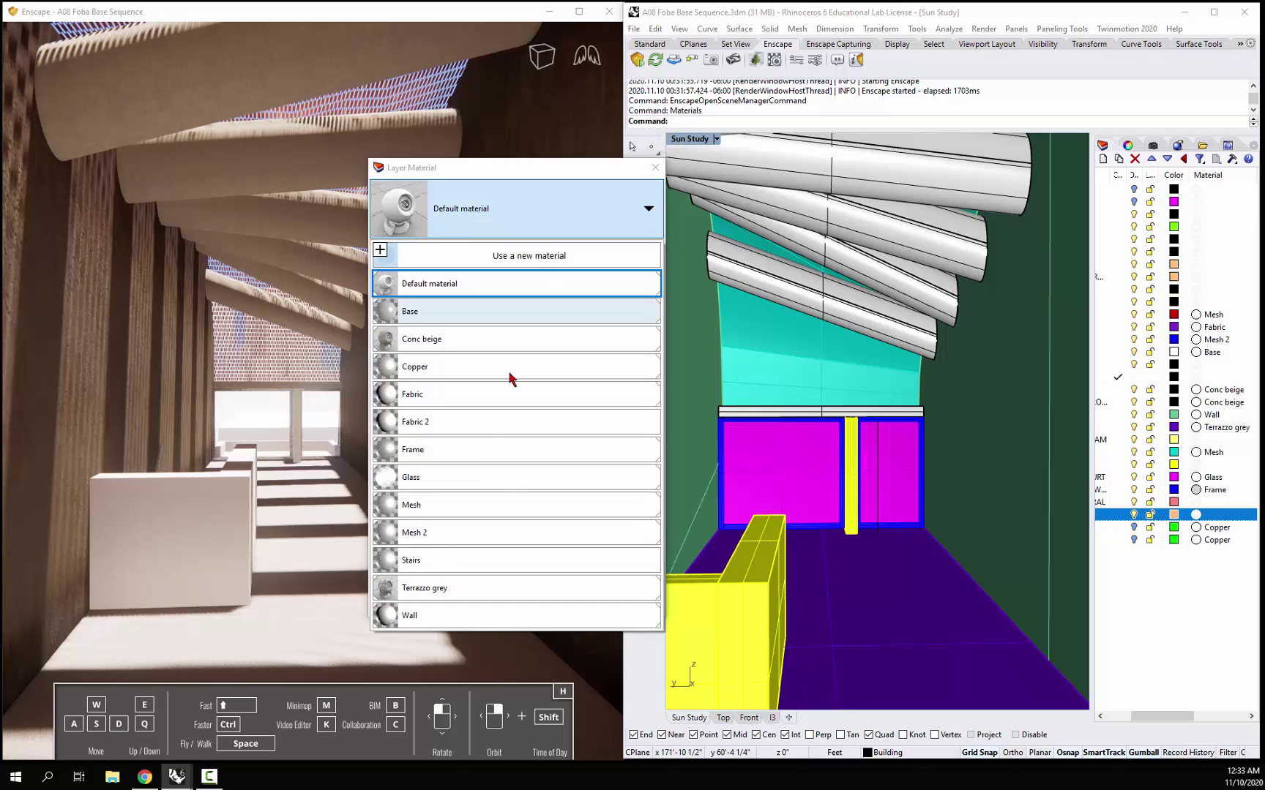
left_click(426, 571)
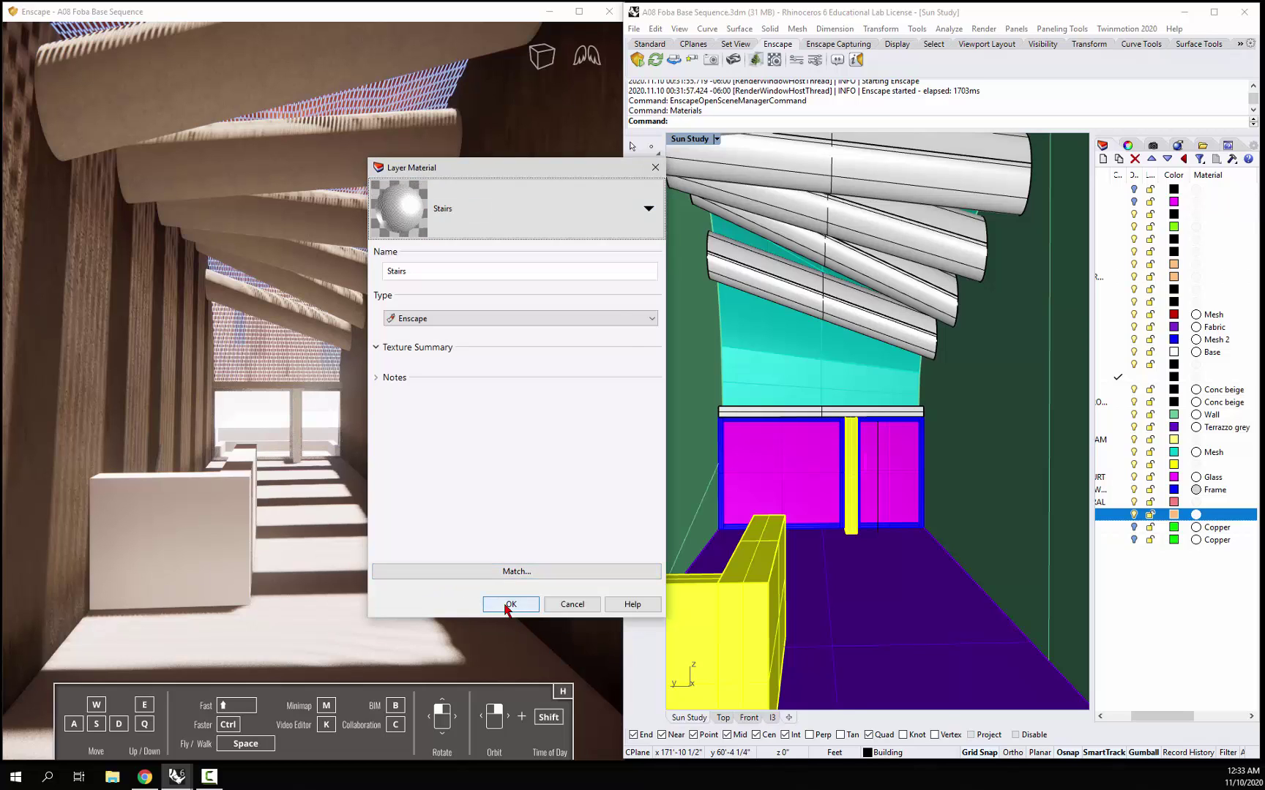
left_click(505, 605)
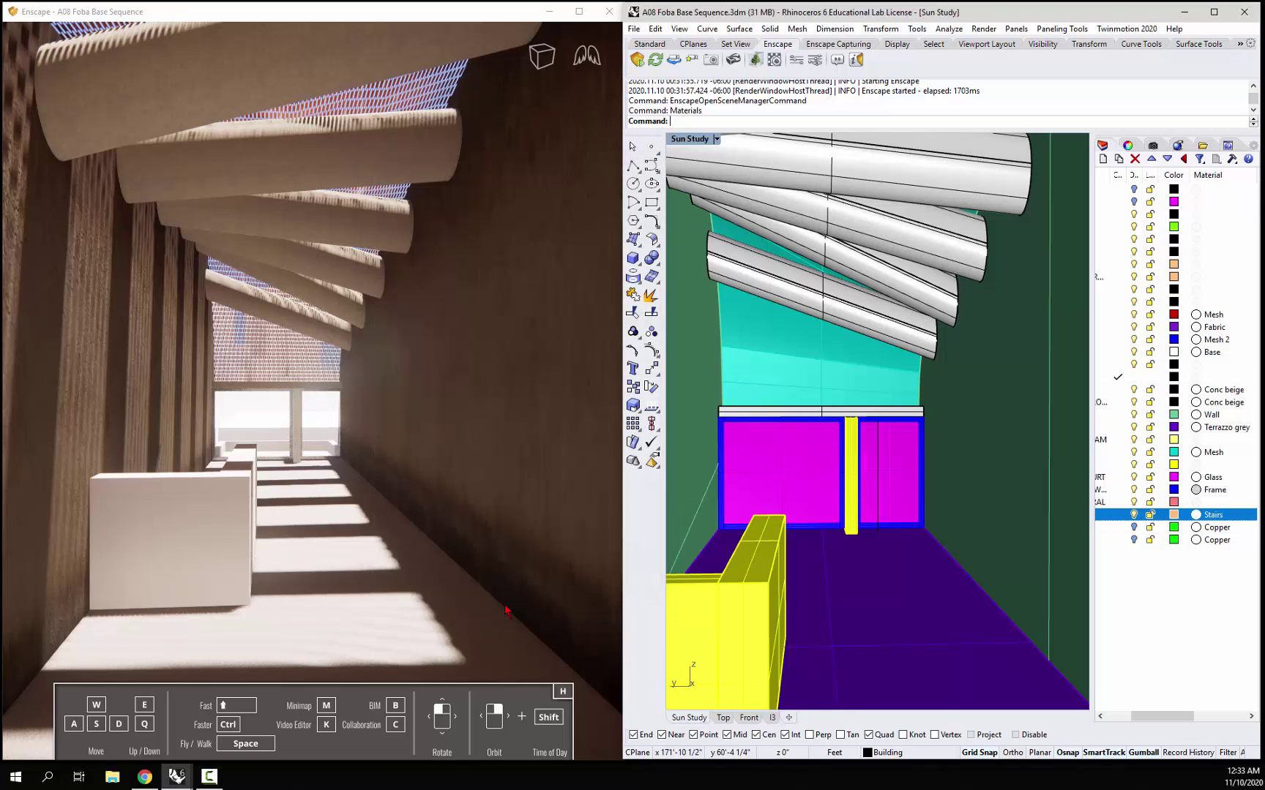
Set the sun's time of day to about 9 pm in Sun Settings.
left_click(1180, 148)
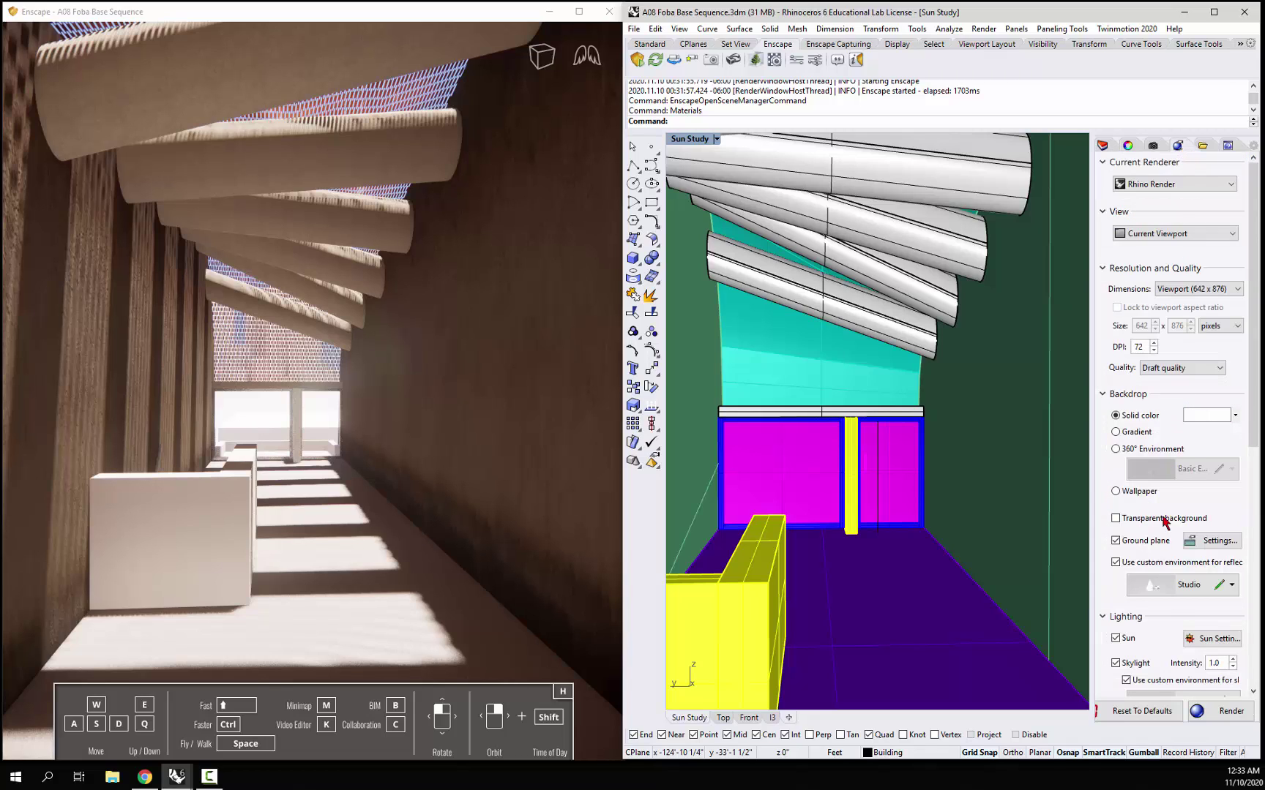
left_click(1214, 640)
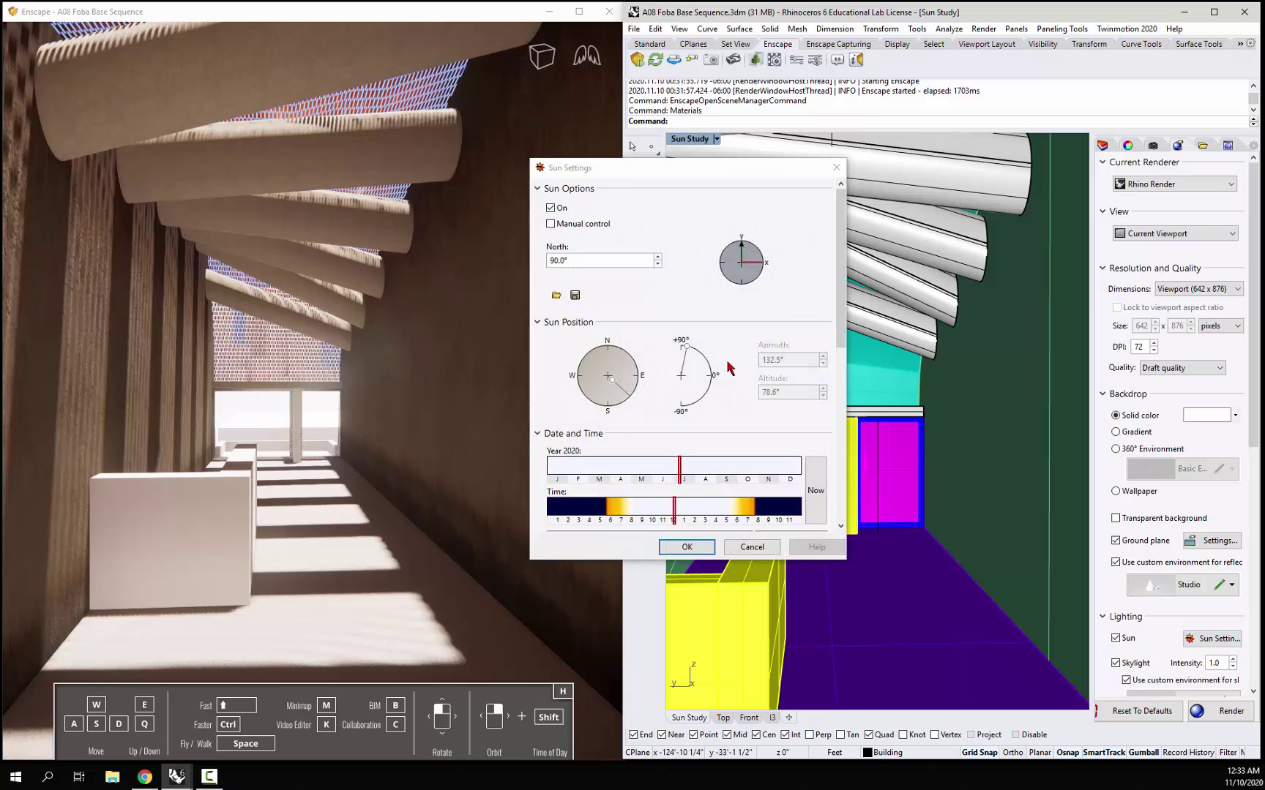
left_click_drag(677, 512, 776, 510)
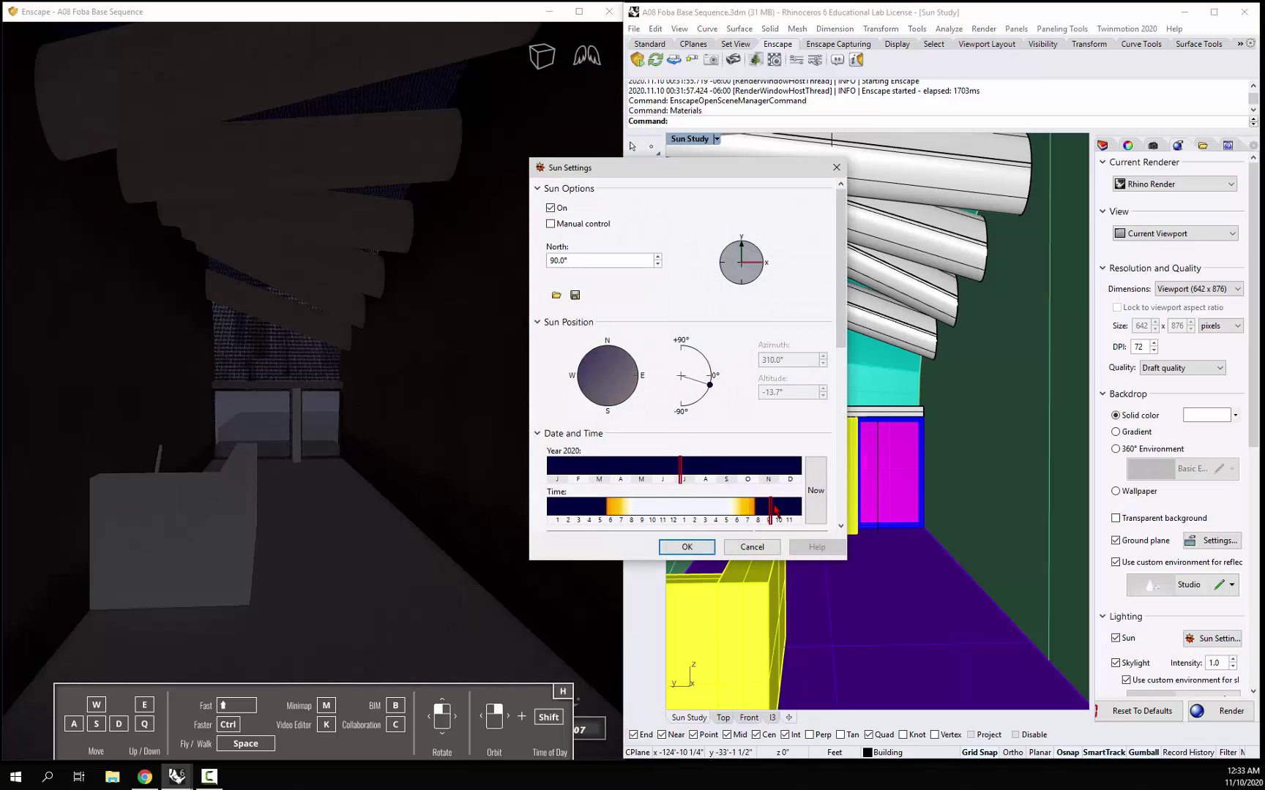
left_click(687, 547)
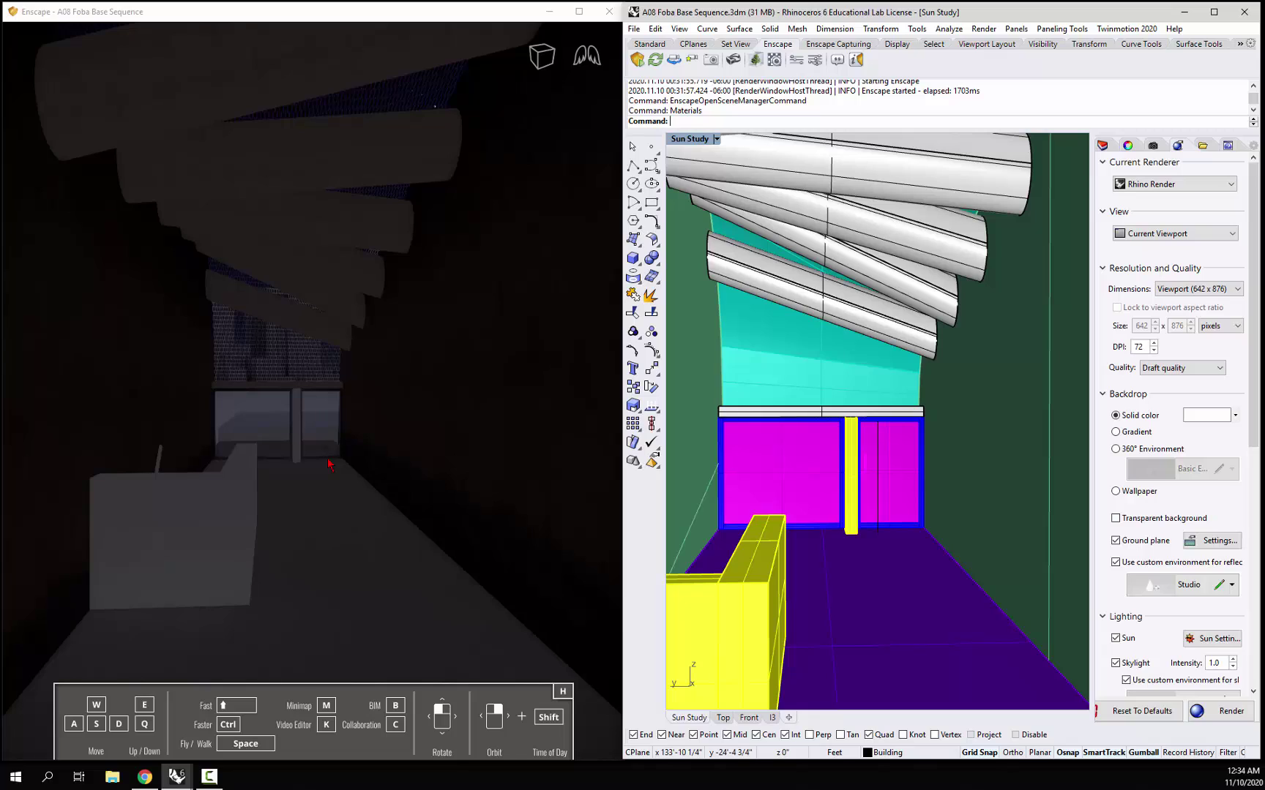
Turn on Self-Illumination for the Stairs material in Enscape Materials at 5000 cd/m².
left_click(778, 63)
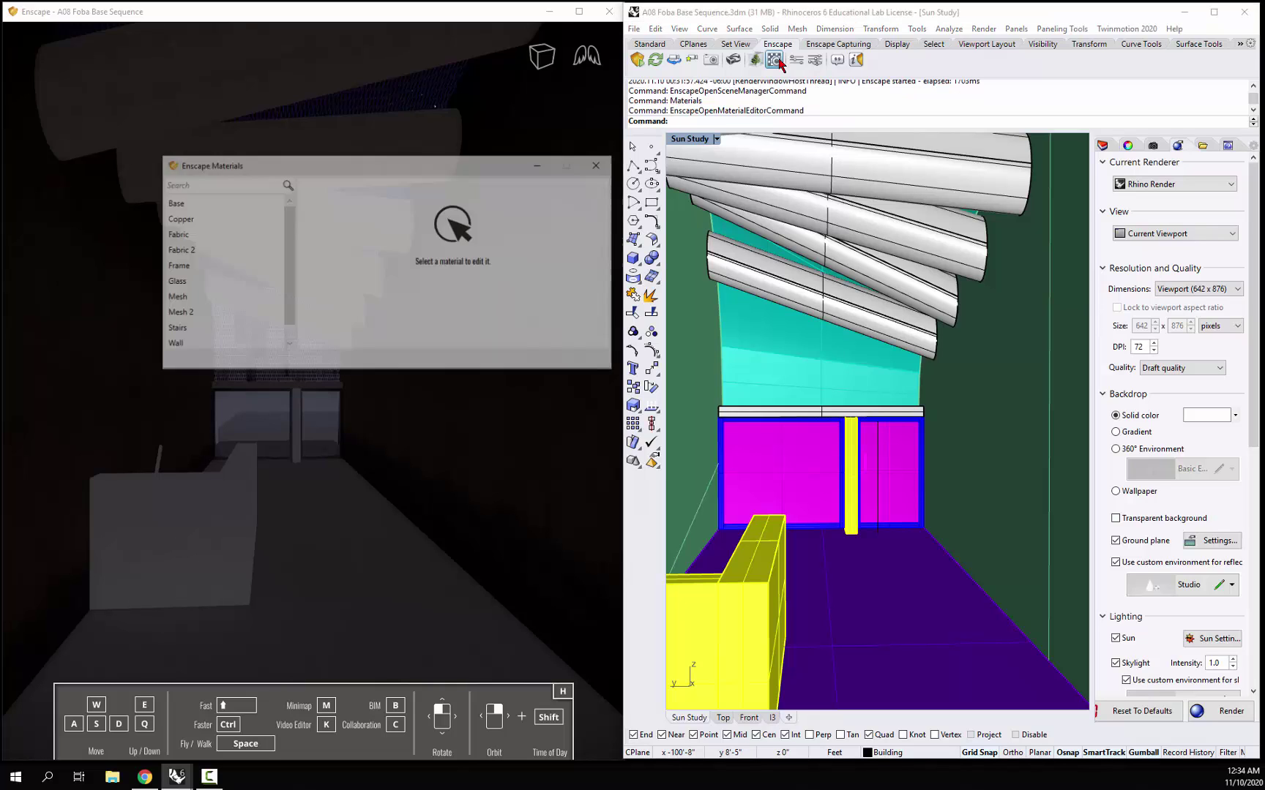
left_click_drag(510, 169, 1022, 203)
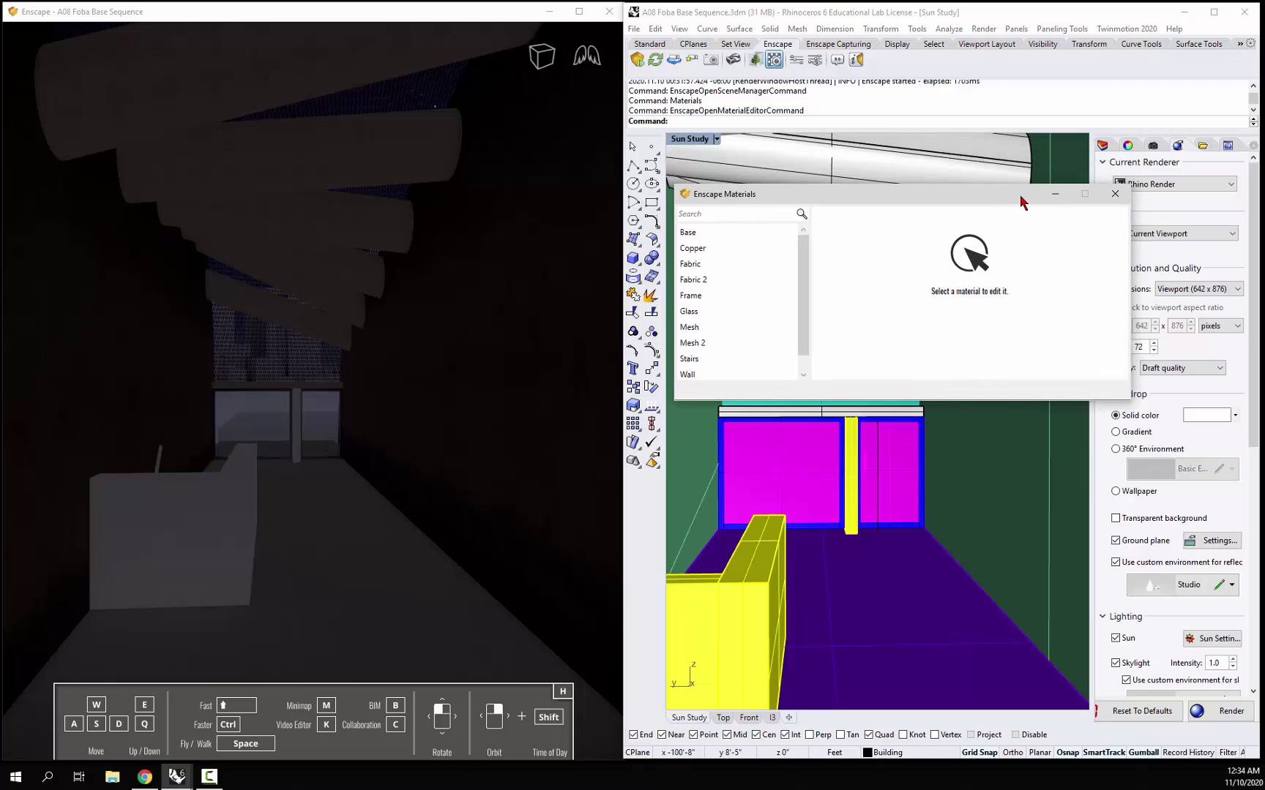
left_click(706, 359)
left_click(826, 331)
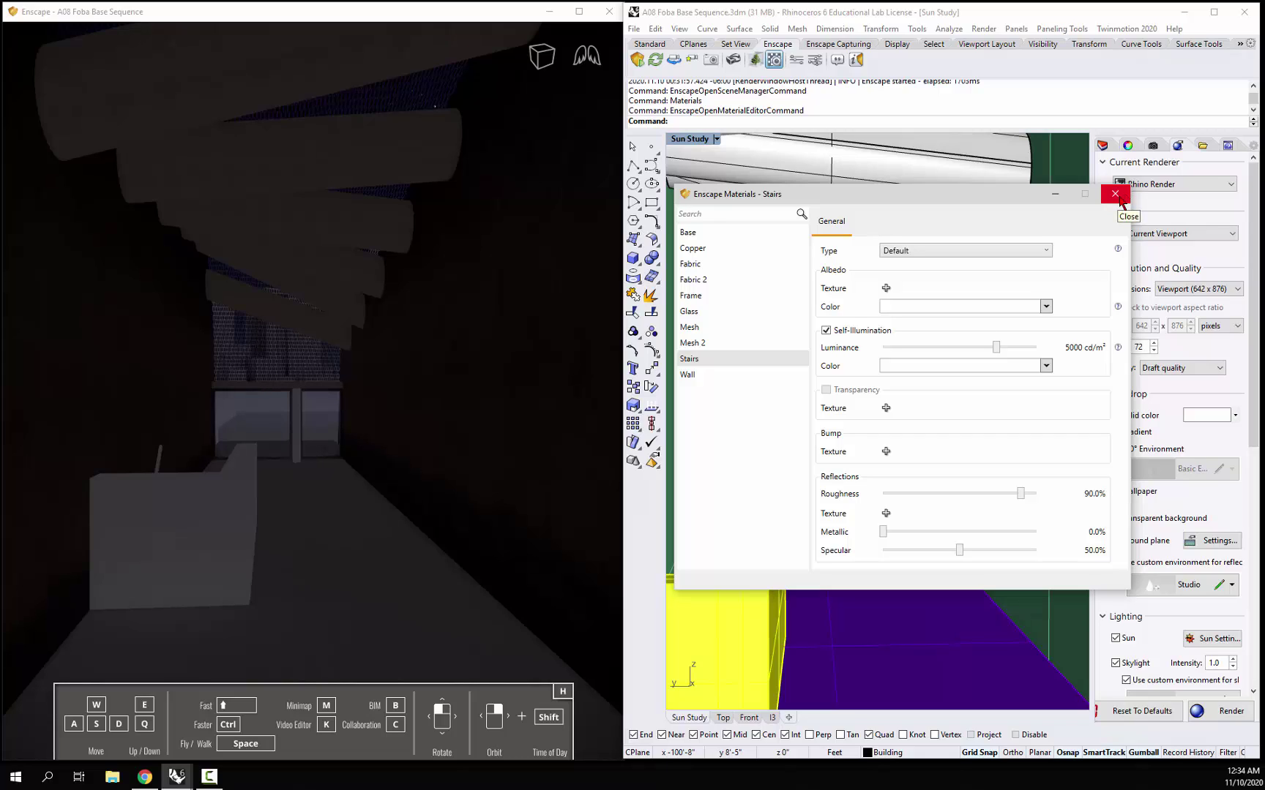
left_click(1115, 194)
left_click(300, 527)
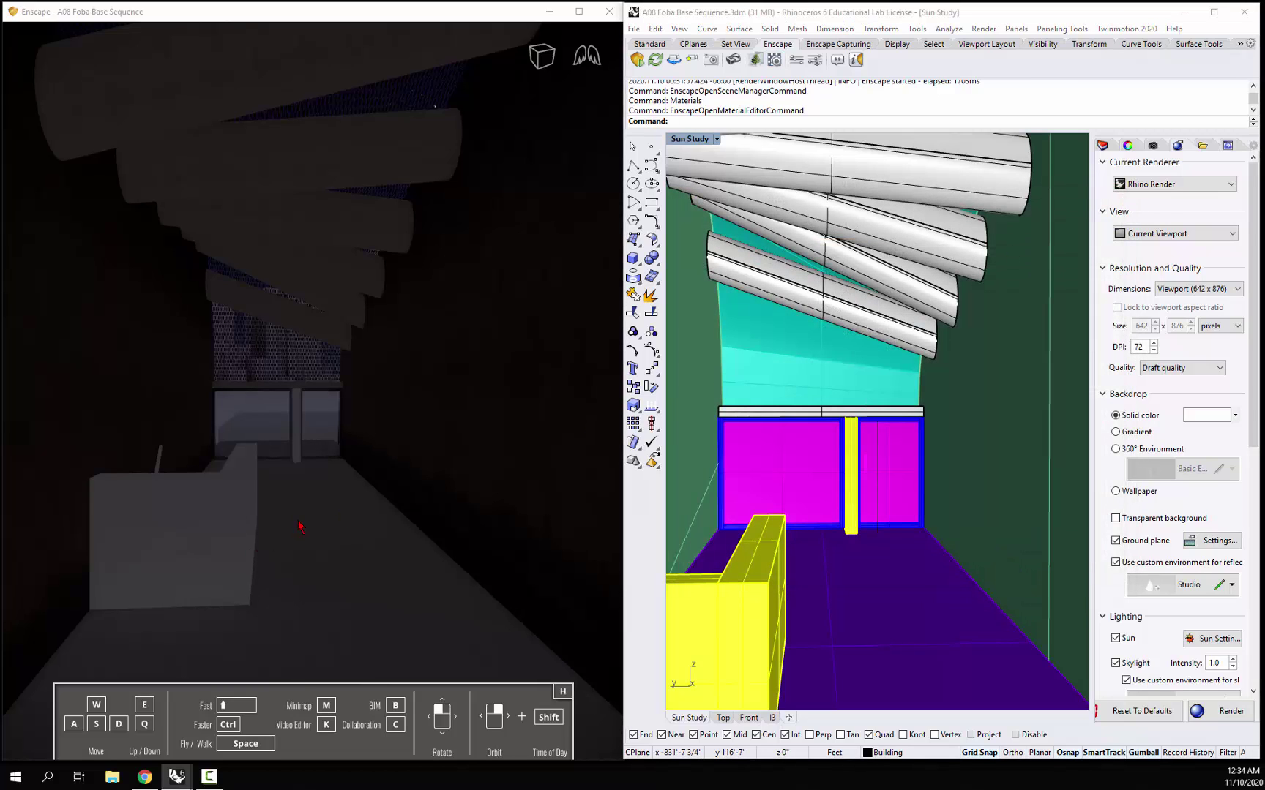
Restart the Enscape live view, then lower the Stairs luminance to 12 cd/m².
left_click(609, 11)
left_click(636, 59)
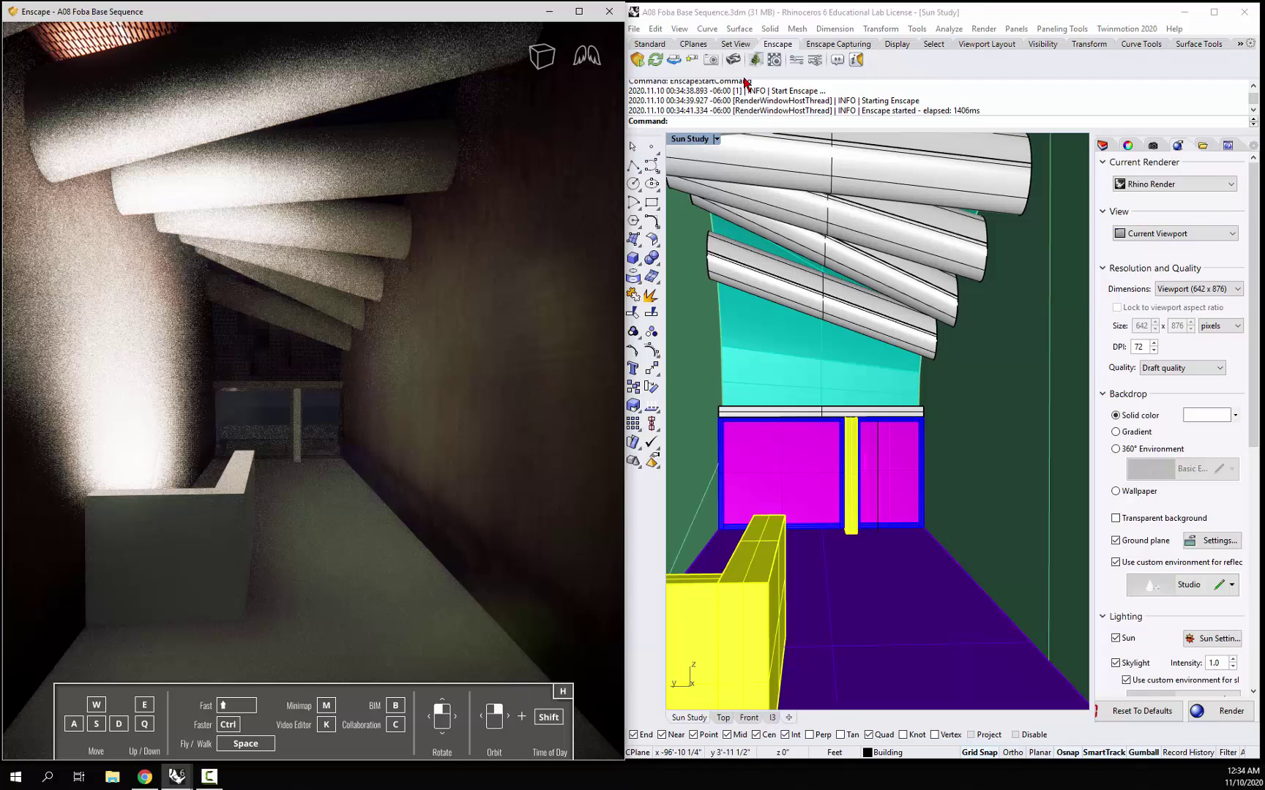
left_click(775, 61)
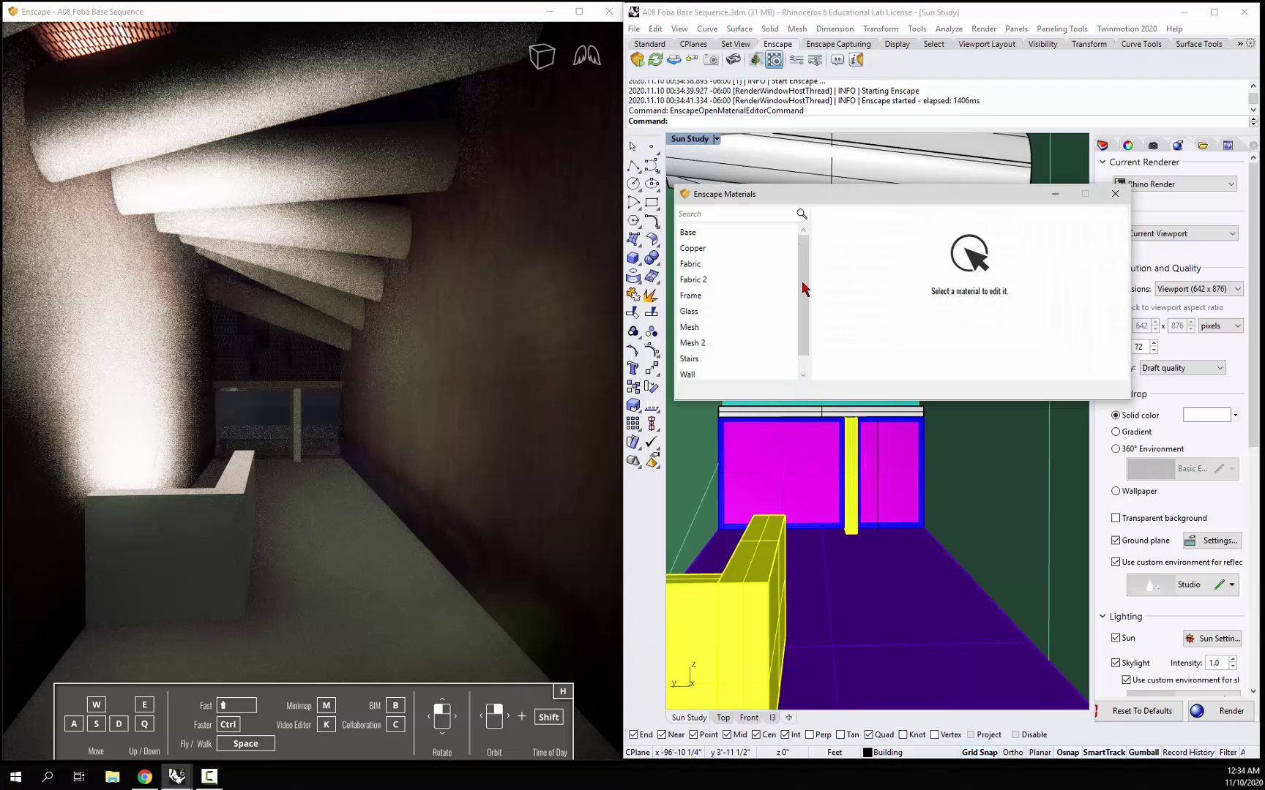
left_click(728, 358)
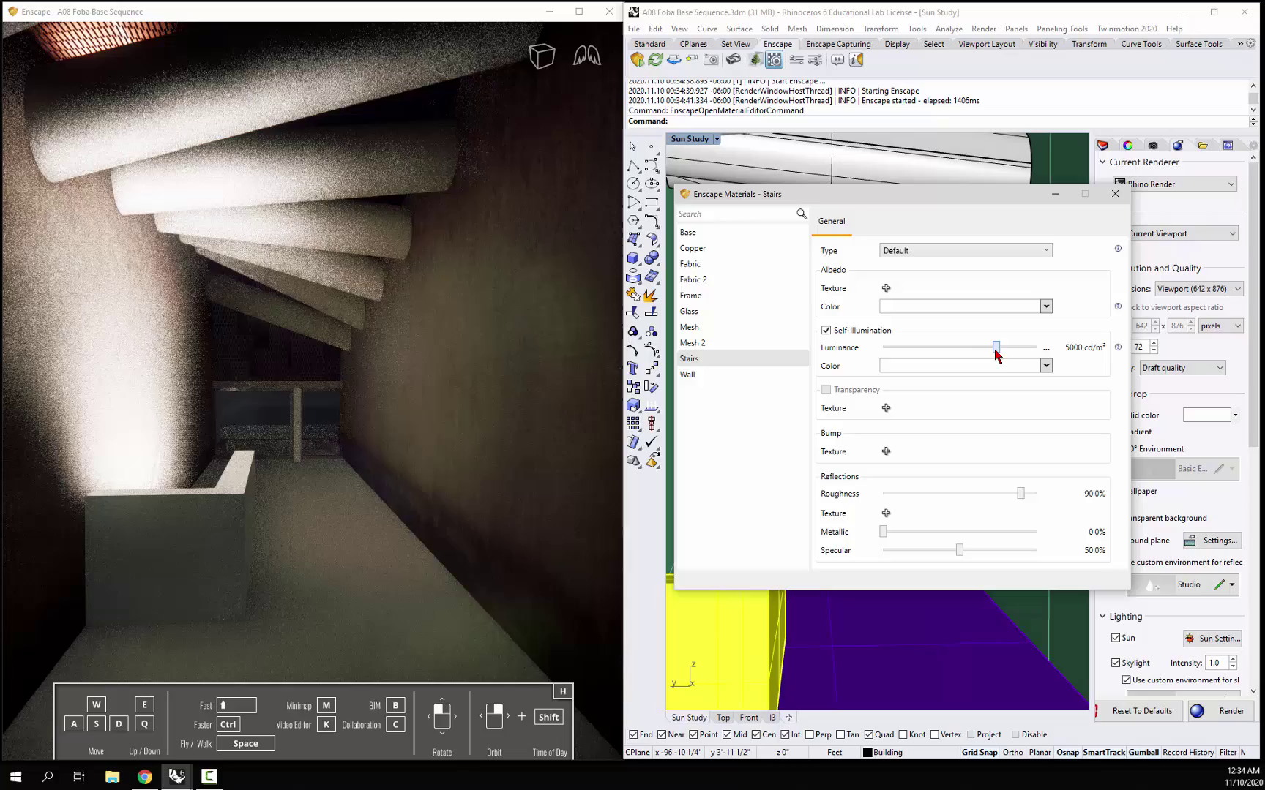
left_click_drag(994, 353, 916, 352)
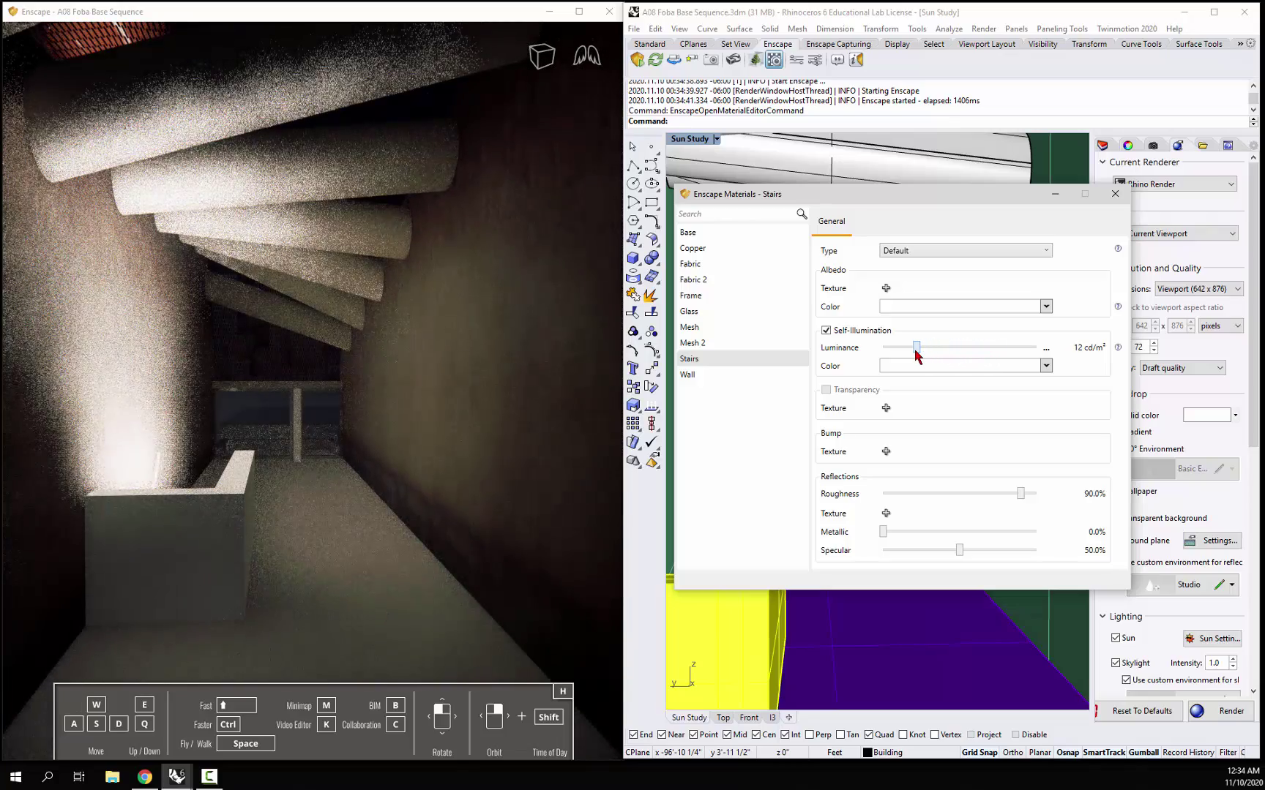
mouse_move(917, 354)
left_mouse_down()
mouse_move(894, 357)
mouse_move(915, 354)
left_mouse_up()
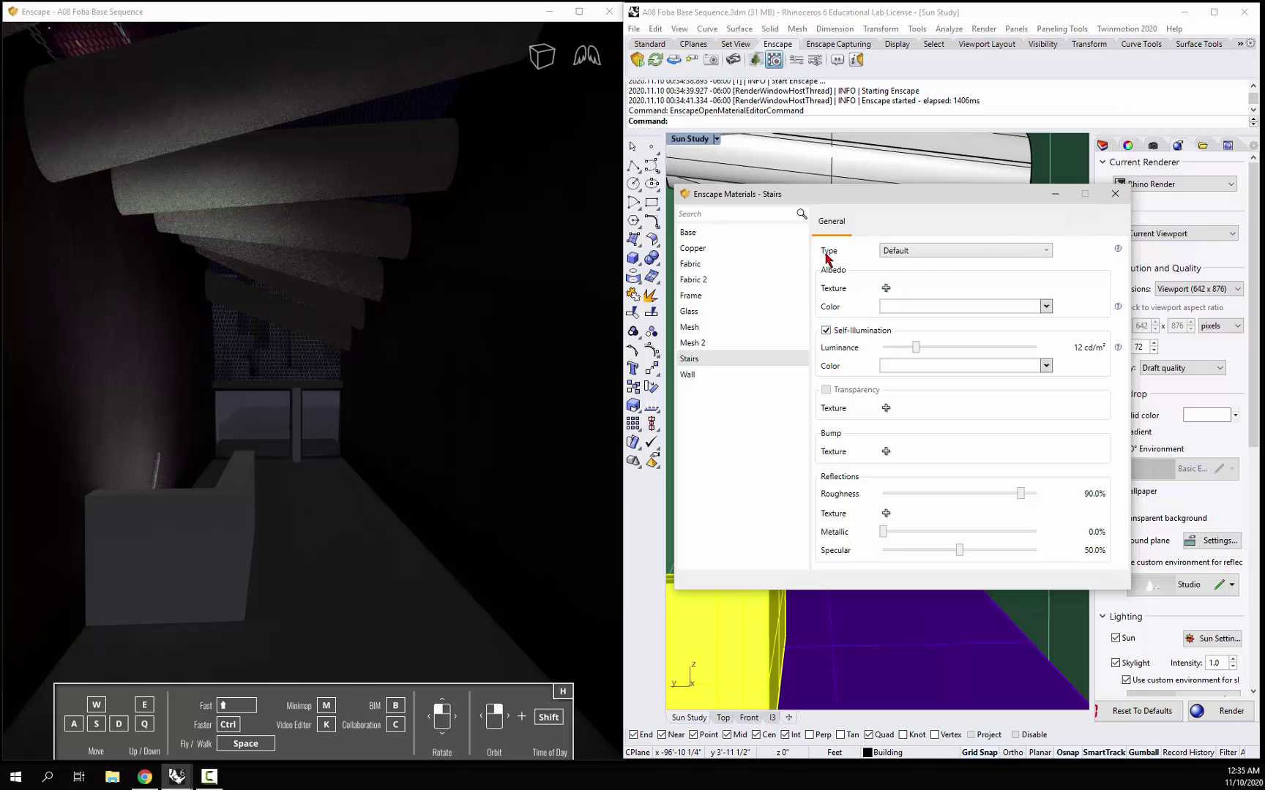
Enable Self-Illumination on the Mesh material and drop its luminance to 3 cd/m².
left_click(701, 331)
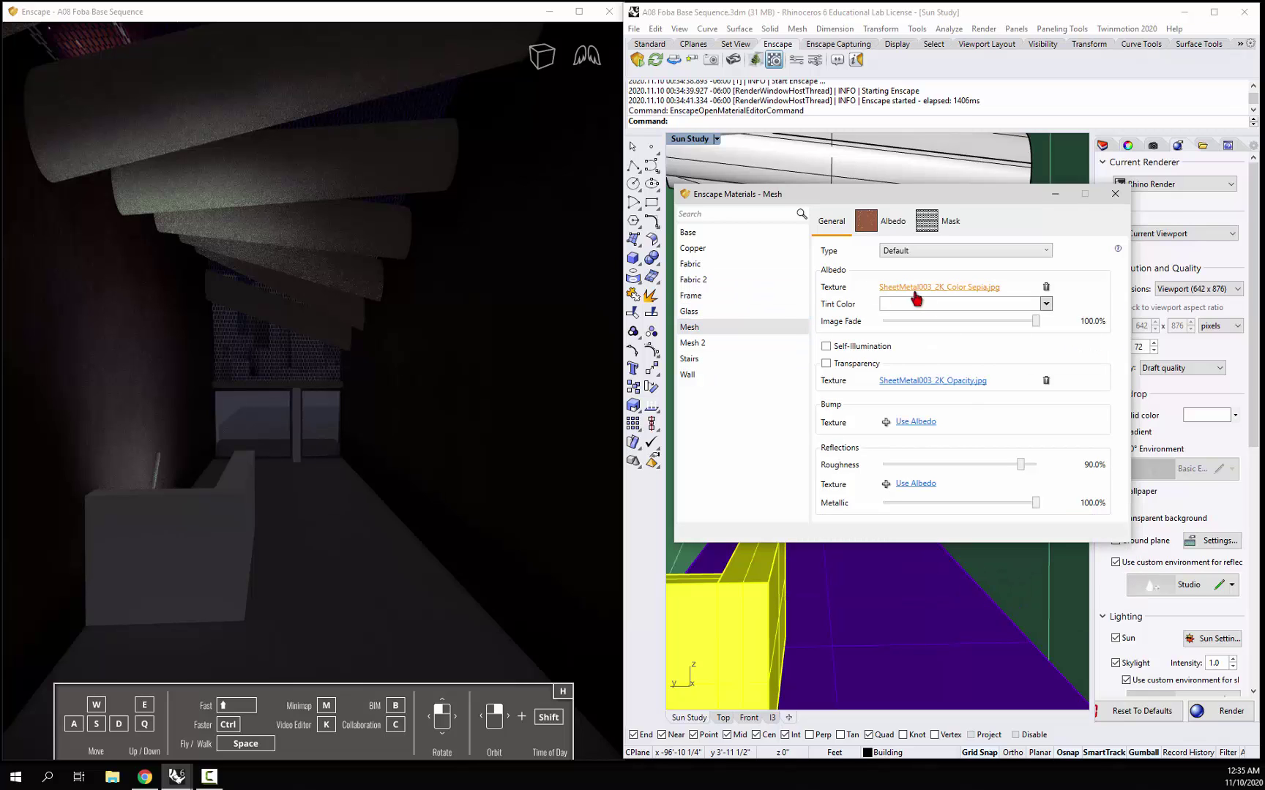
left_click(826, 347)
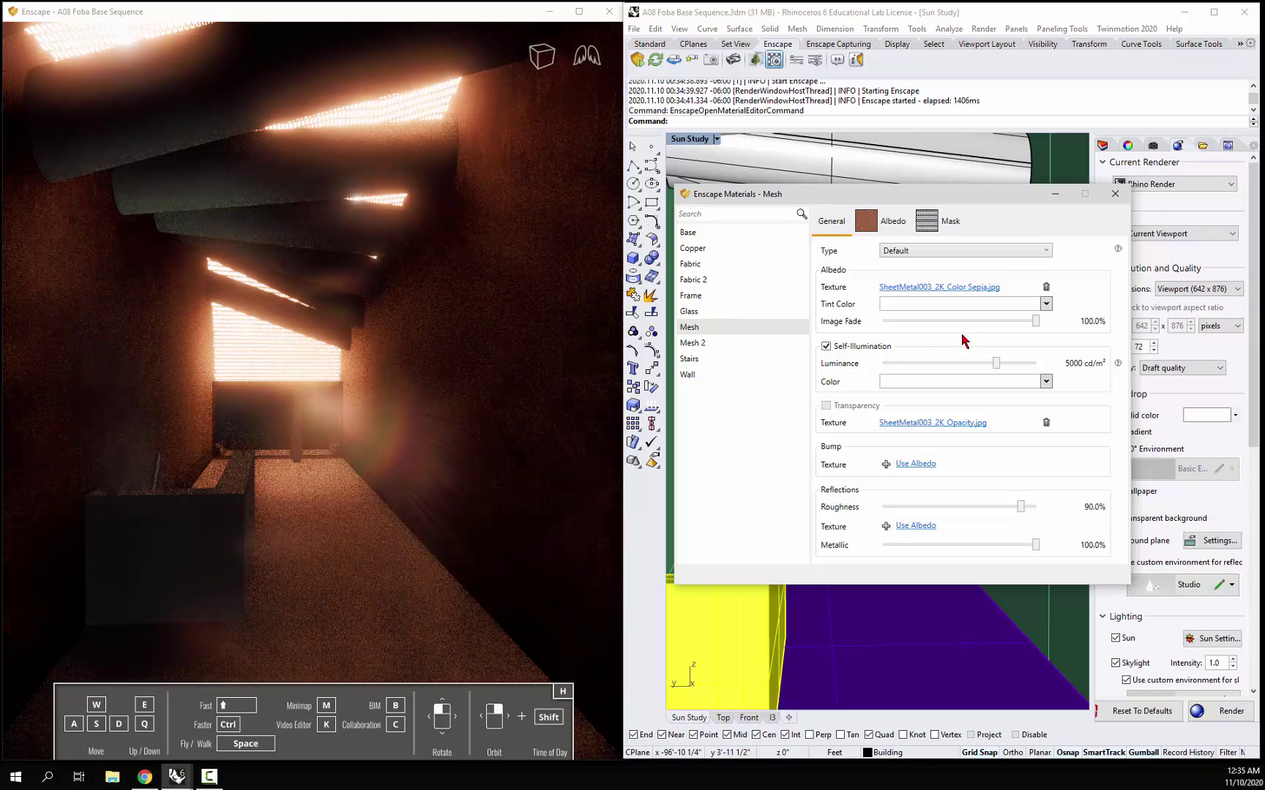
left_click_drag(996, 366, 900, 374)
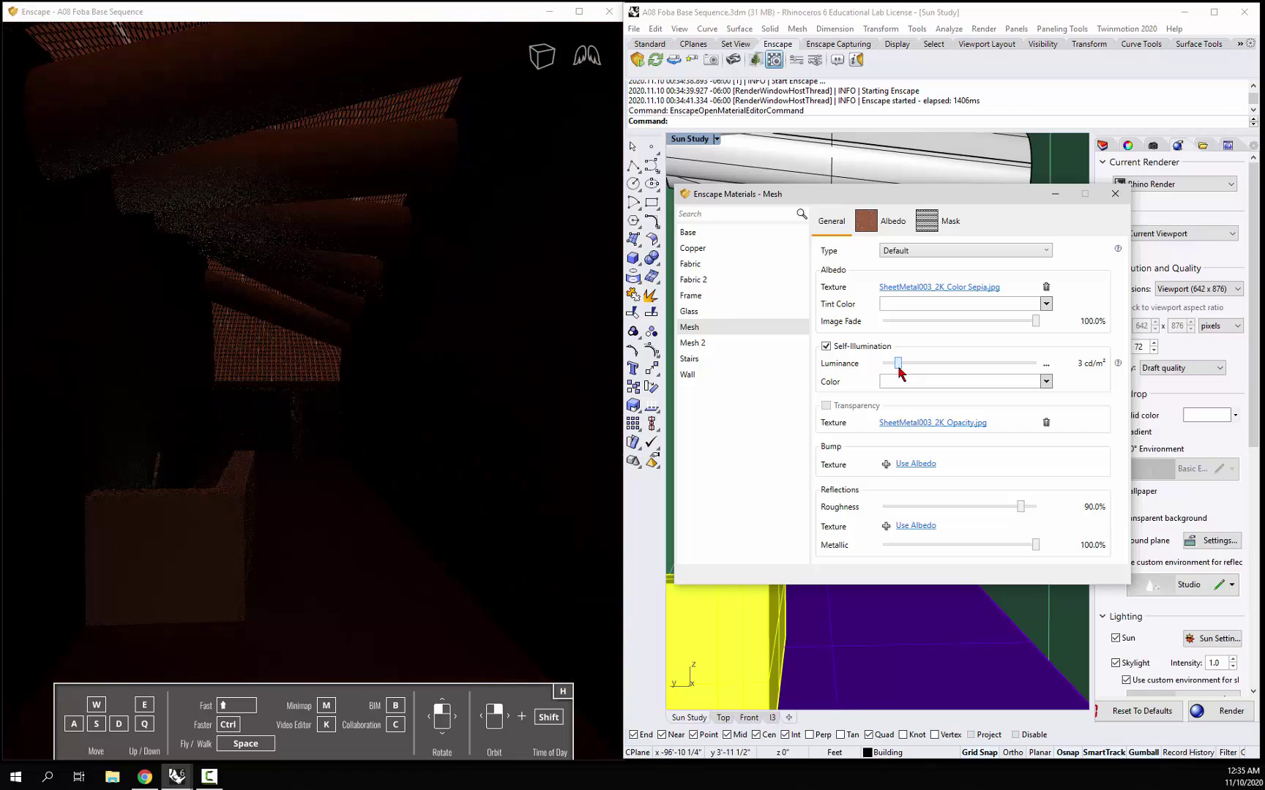